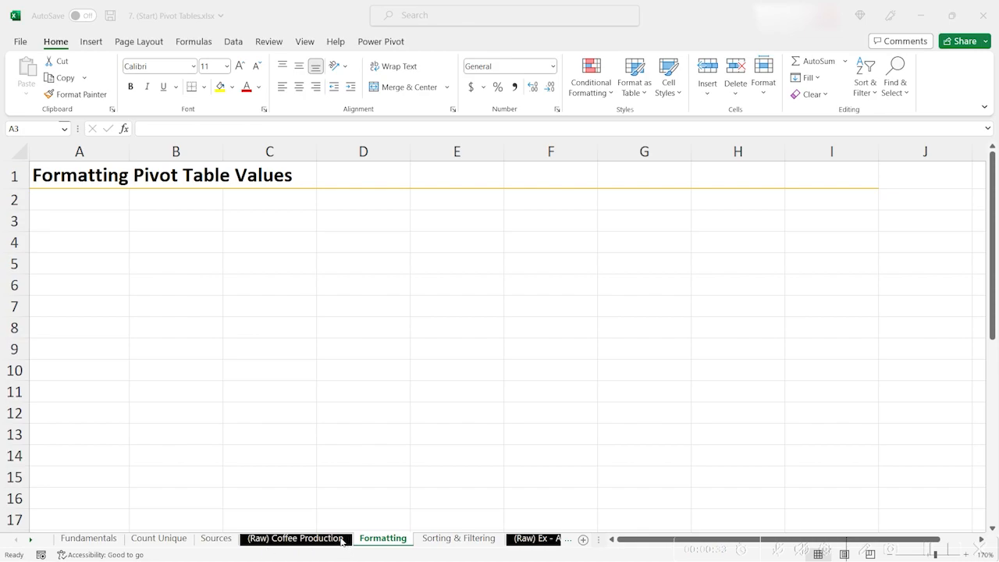
Step: Create a PivotTable from the (Raw) Coffee Production data and place it on the existing Formatting worksheet at cell A3
{"action": "left_click", "coordinate": [341, 539]}
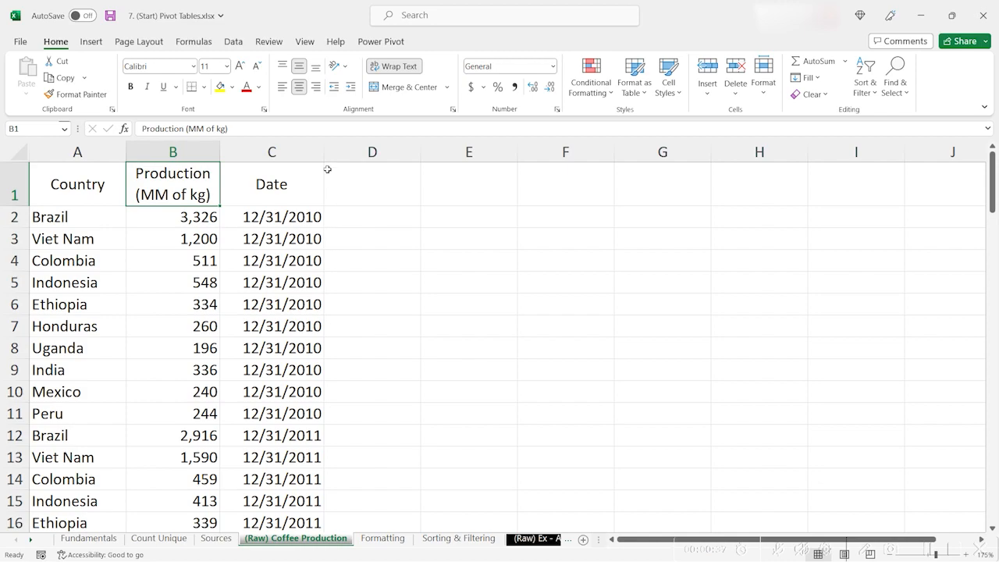
{"action": "left_click", "coordinate": [282, 148]}
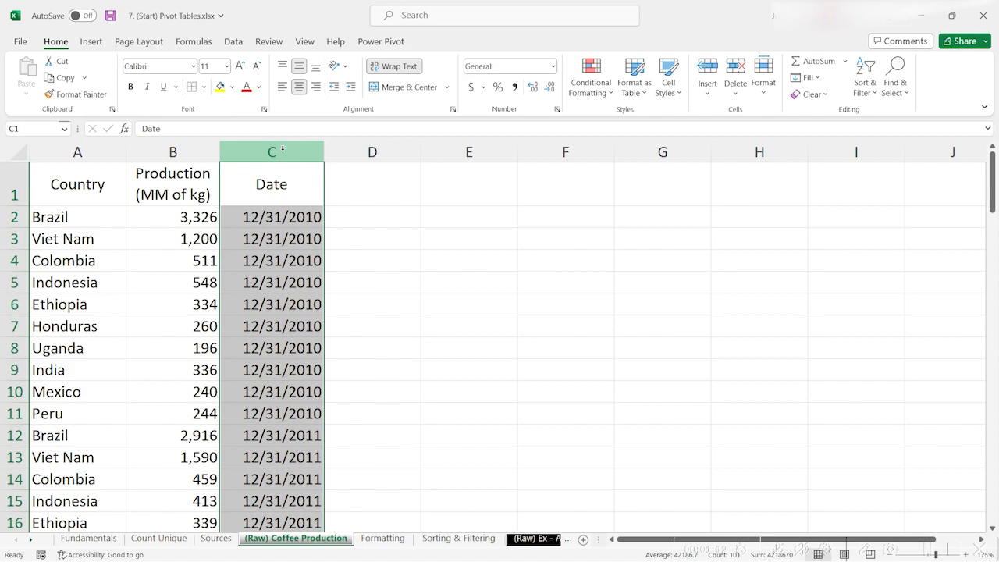
{"action": "left_click", "coordinate": [82, 182]}
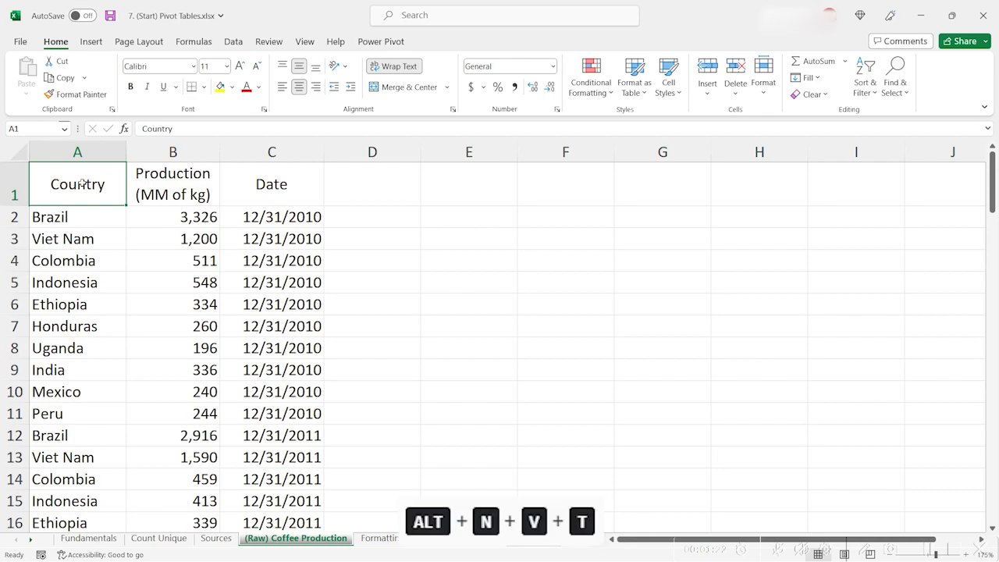
{"action": "key", "text": "alt"}
{"action": "key", "text": "n"}
{"action": "key", "text": "v"}
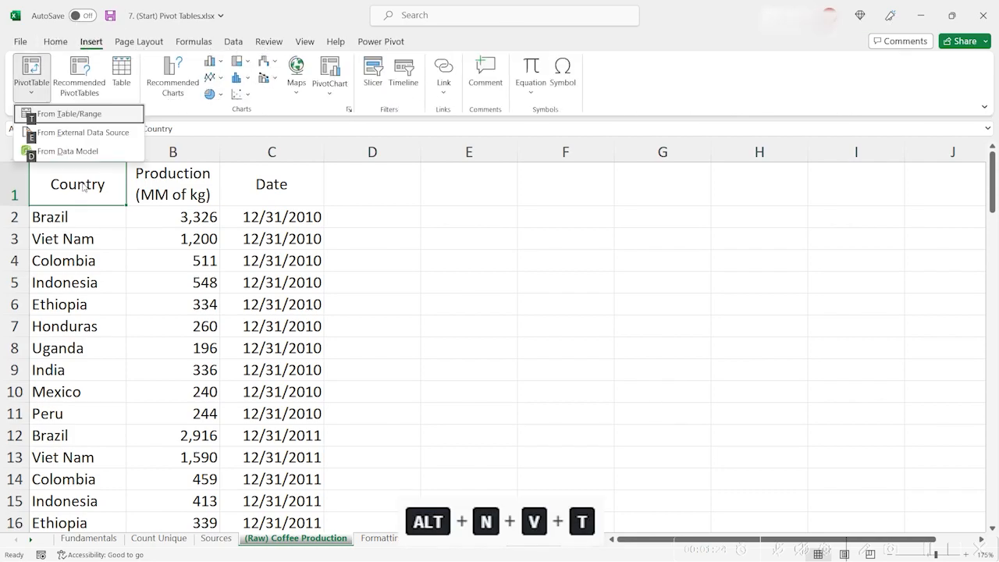
{"action": "key", "text": "t"}
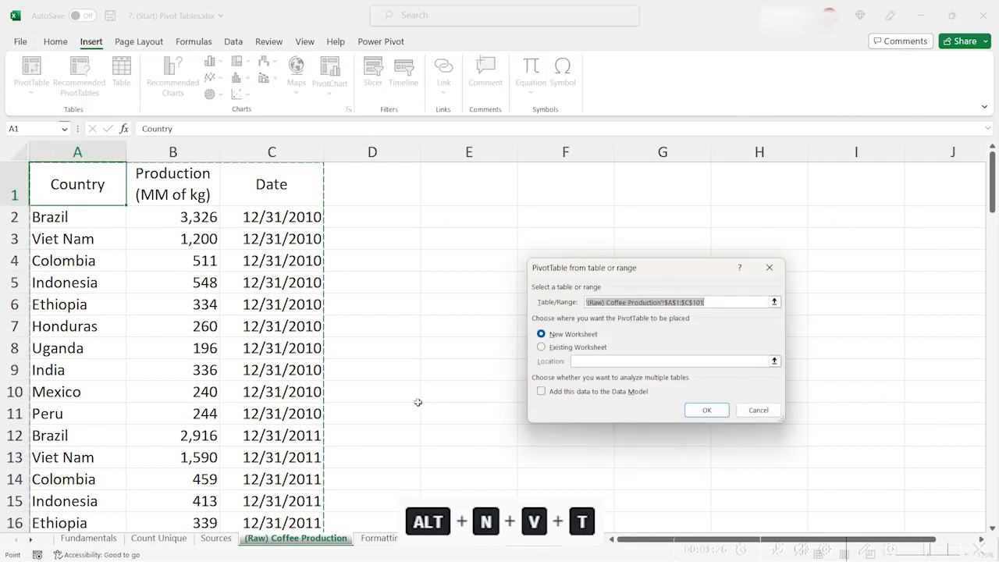
{"action": "left_click", "coordinate": [576, 347]}
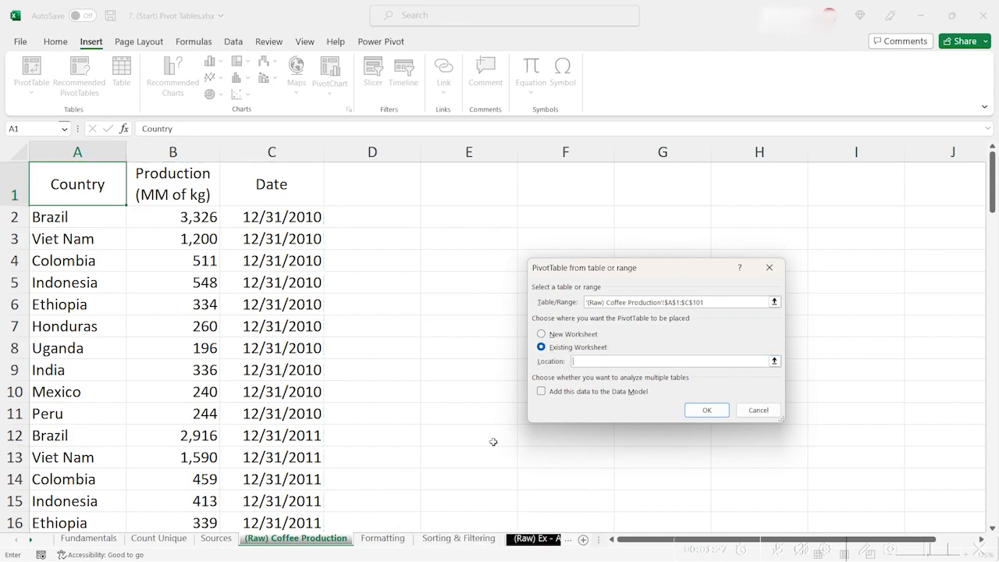
{"action": "left_click", "coordinate": [388, 542]}
{"action": "left_click", "coordinate": [58, 222]}
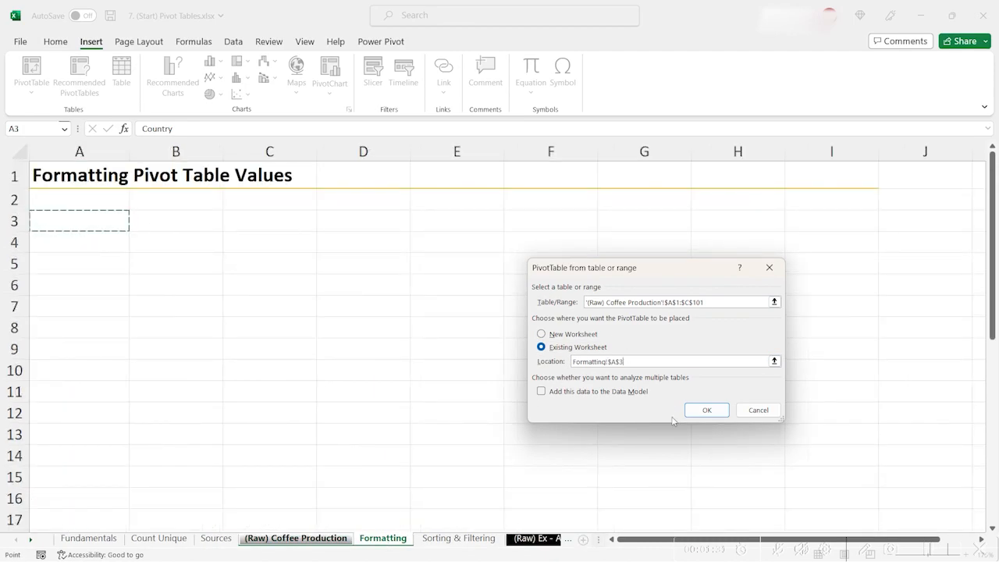
{"action": "left_click", "coordinate": [716, 411]}
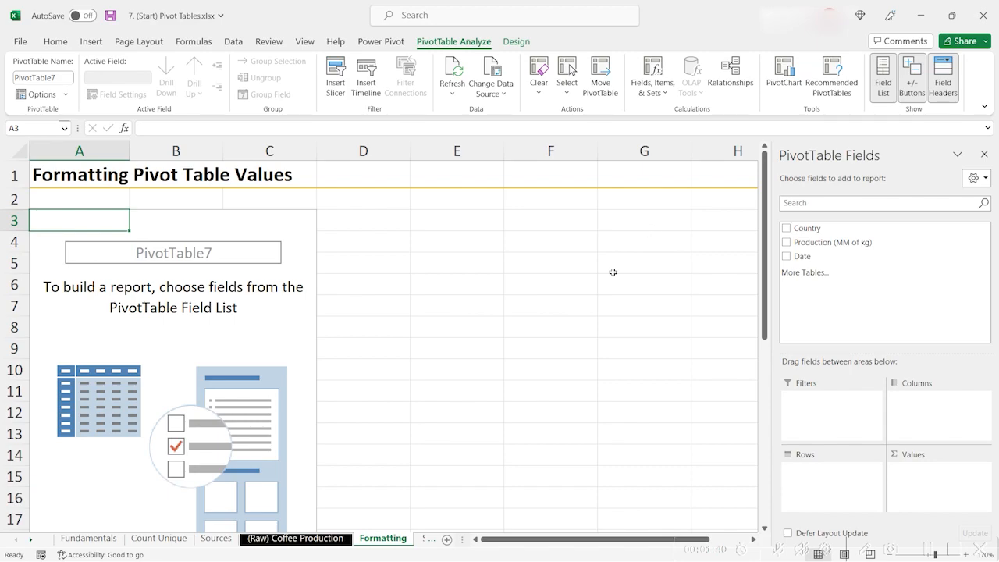
Step: Add the Date field to the PivotTable rows and expand 2010 down through Qtr4 to its month level
{"action": "left_click", "coordinate": [848, 256]}
{"action": "left_click_drag", "start_coordinate": [845, 286], "coordinate": [818, 497]}
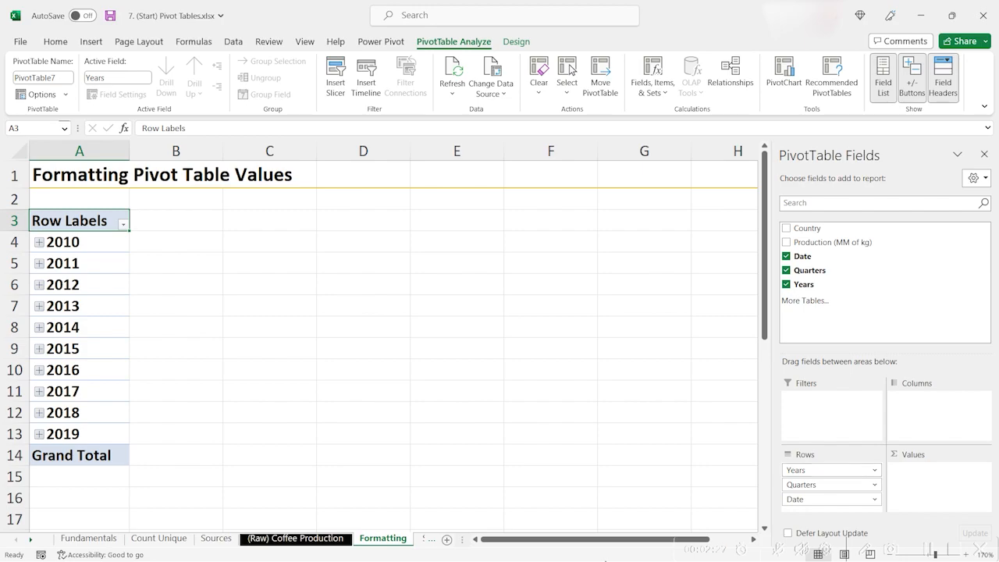
{"action": "left_click", "coordinate": [50, 243]}
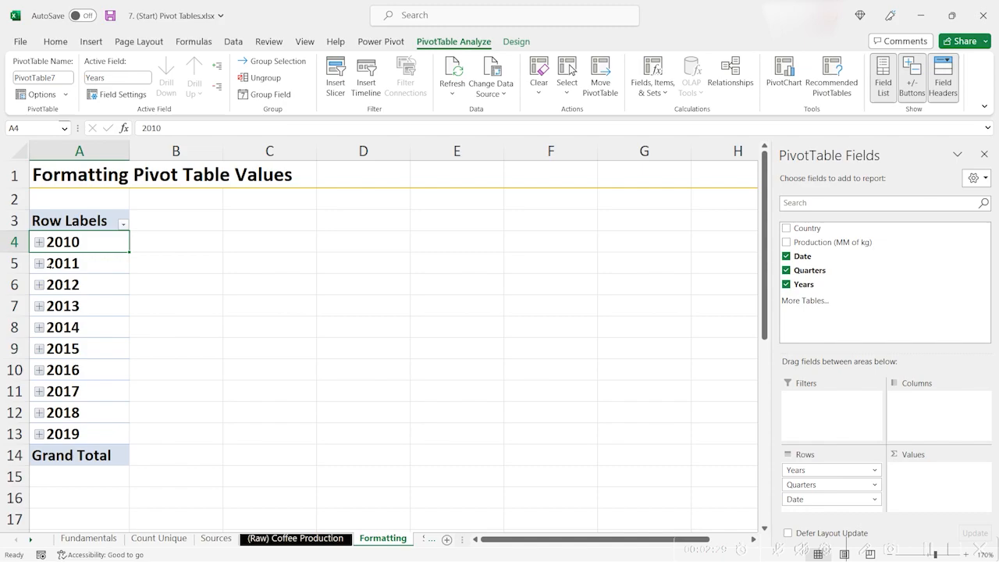
{"action": "left_click", "coordinate": [39, 242]}
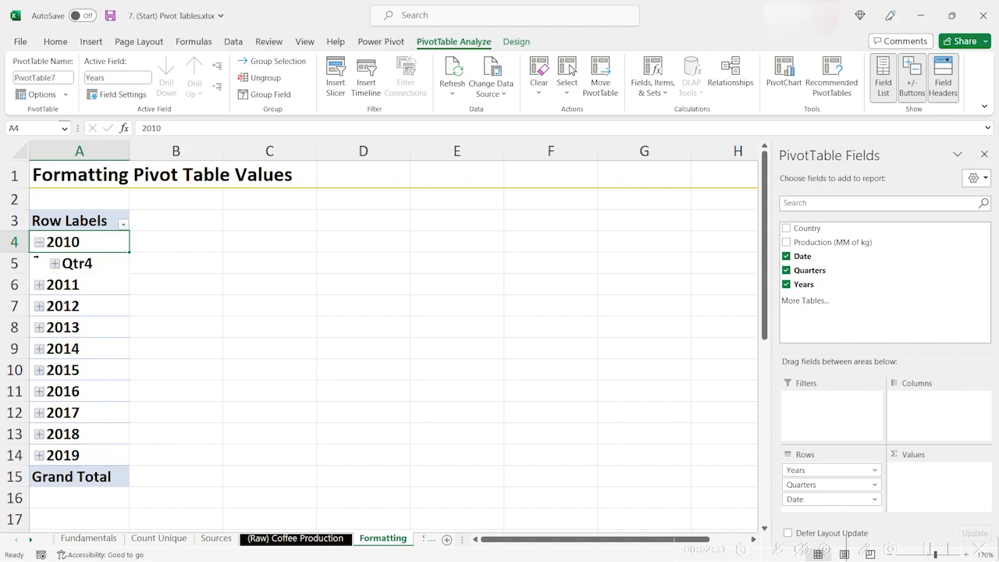
{"action": "left_click", "coordinate": [55, 264]}
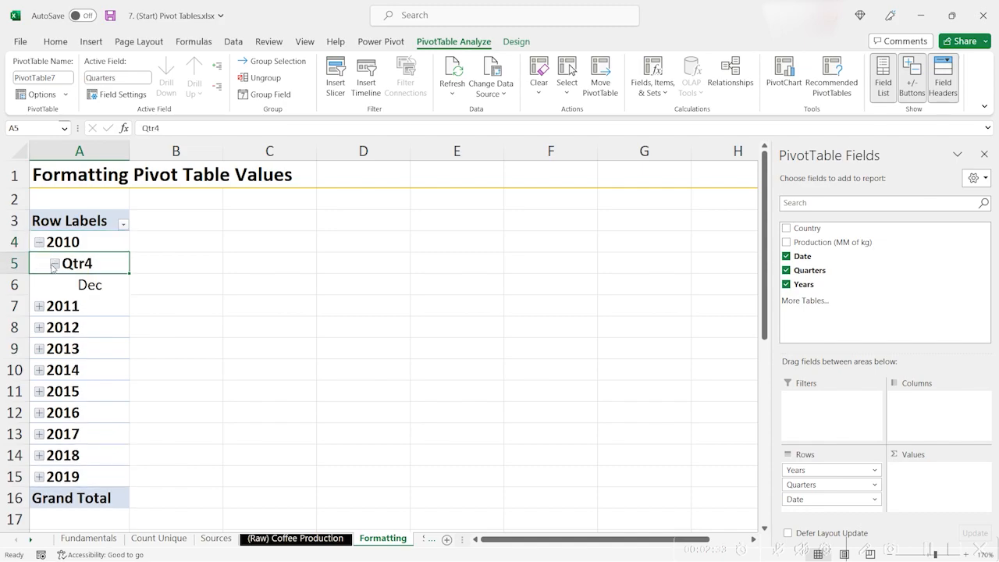
{"action": "left_click", "coordinate": [89, 285]}
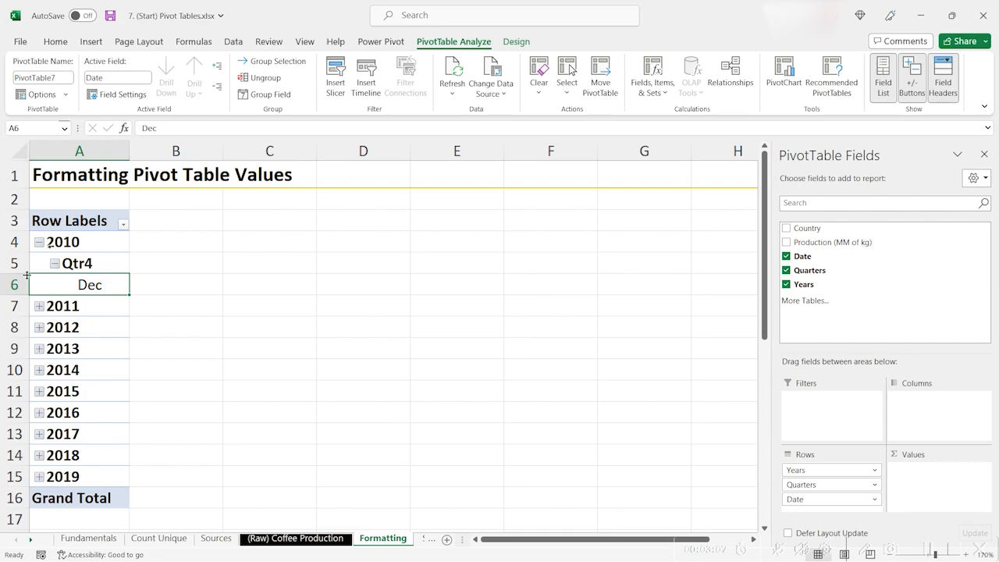
Step: Ungroup the automatically grouped row dates and regroup the Date field by Years only
{"action": "right_click", "coordinate": [61, 238]}
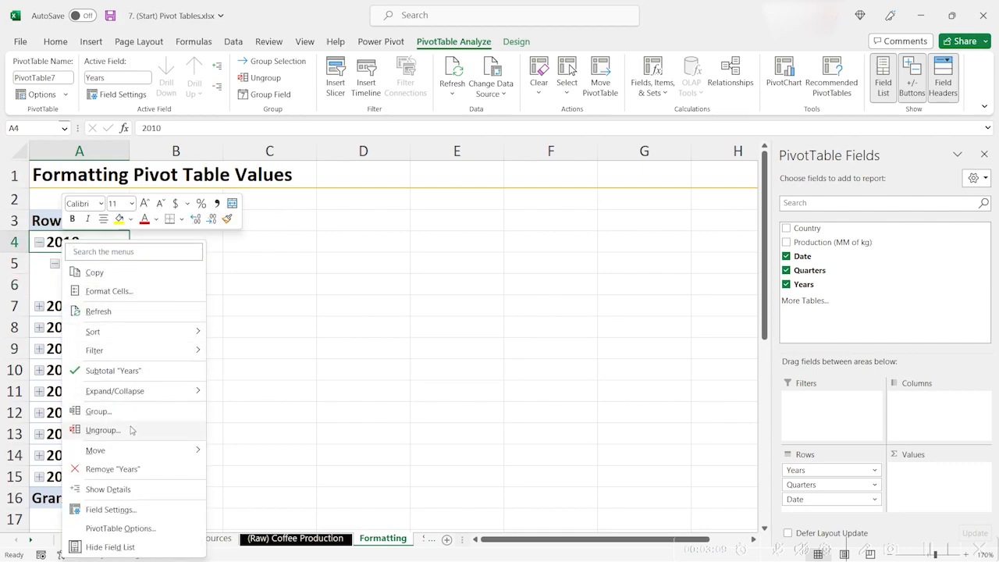
{"action": "key", "text": "alt+shift+Left"}
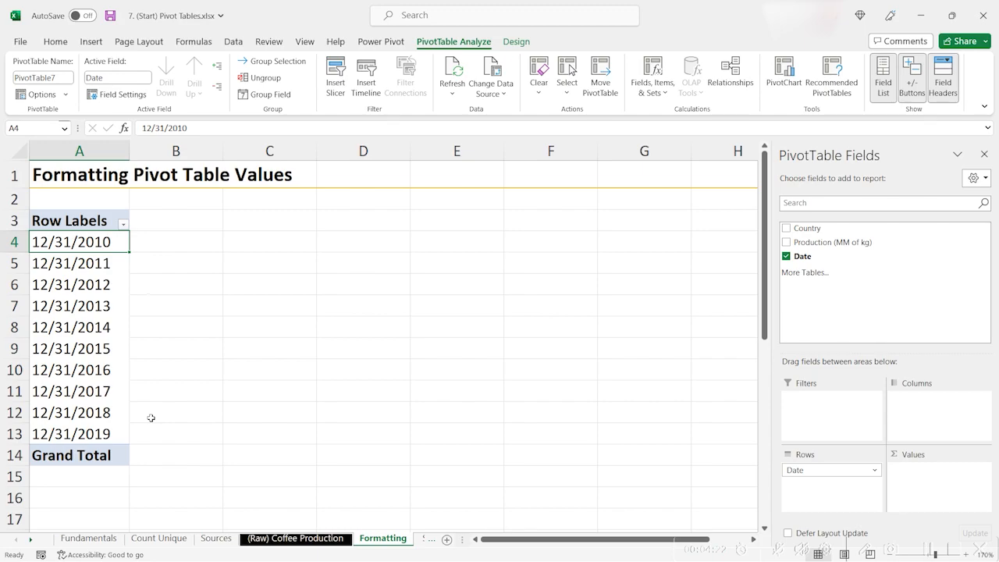
{"action": "right_click", "coordinate": [108, 244]}
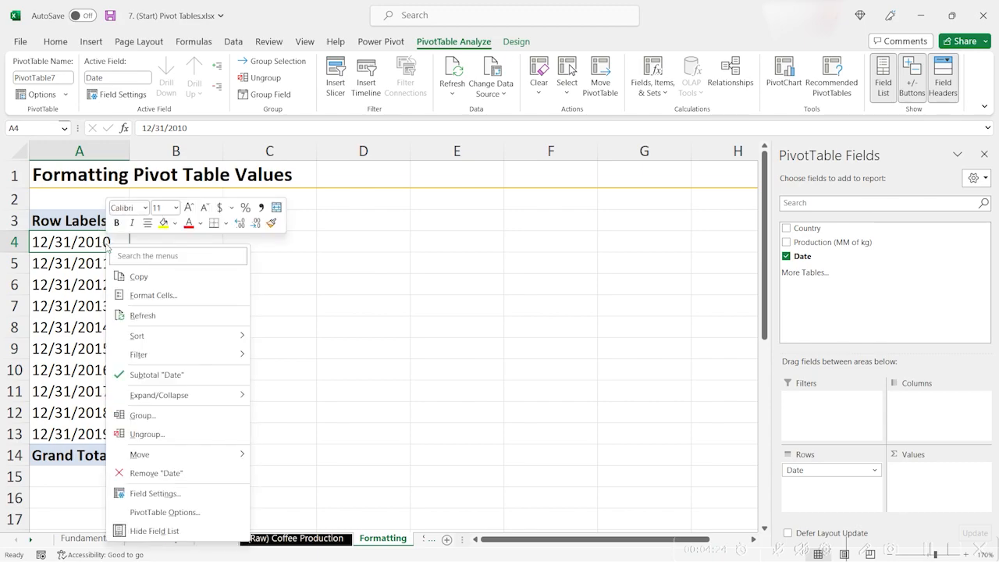
{"action": "left_click", "coordinate": [180, 423]}
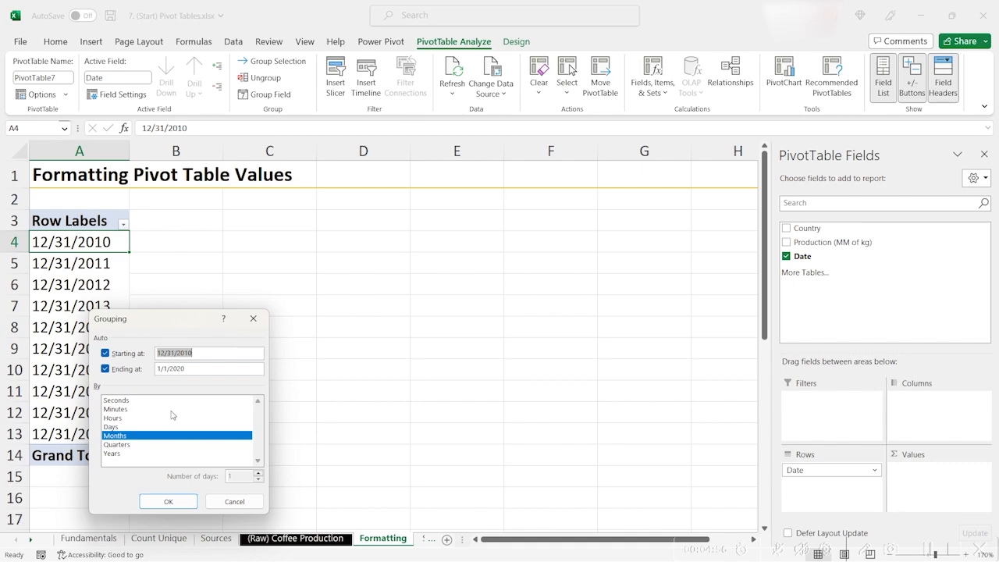
{"action": "left_click", "coordinate": [114, 454]}
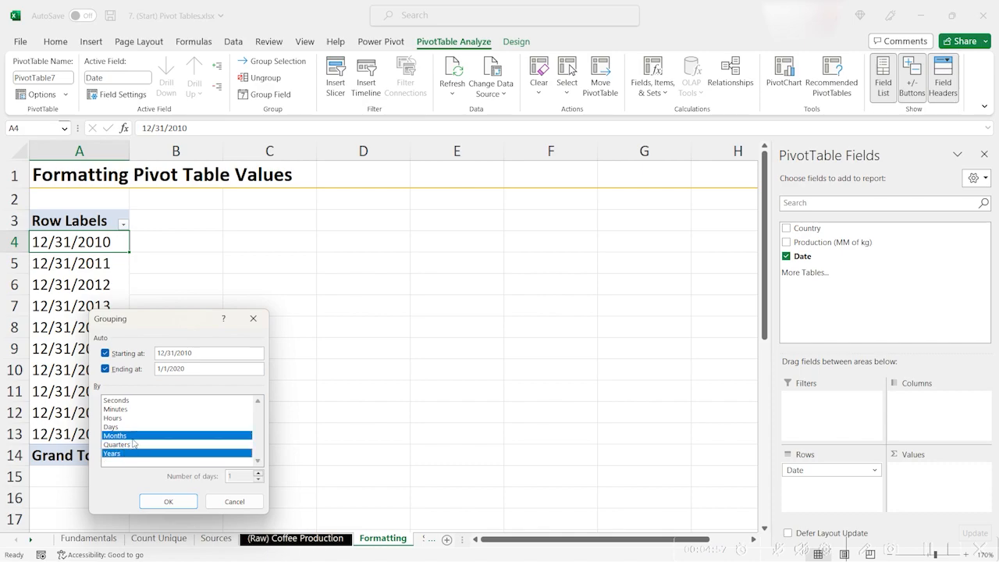
{"action": "left_click", "coordinate": [133, 437]}
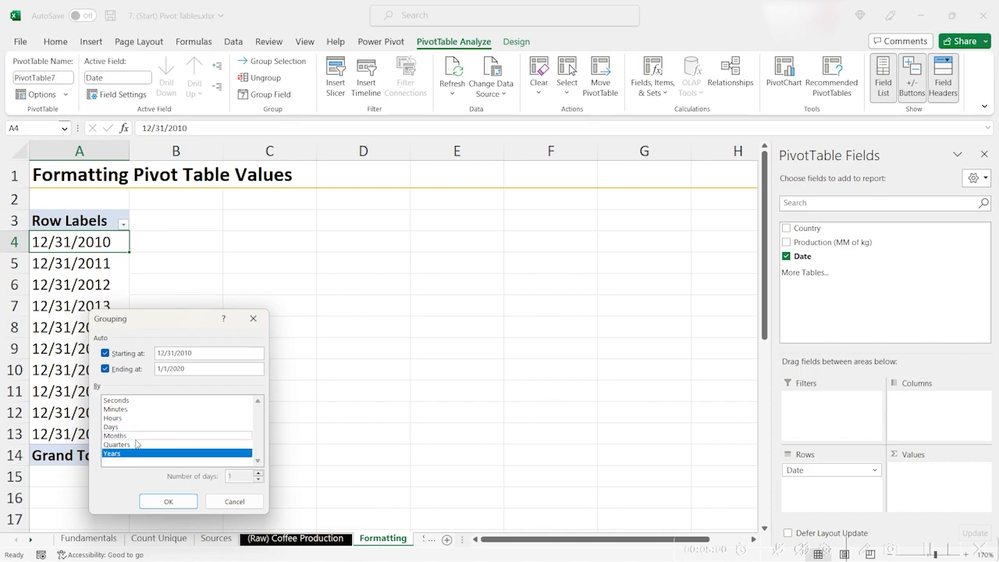
{"action": "left_click", "coordinate": [167, 503]}
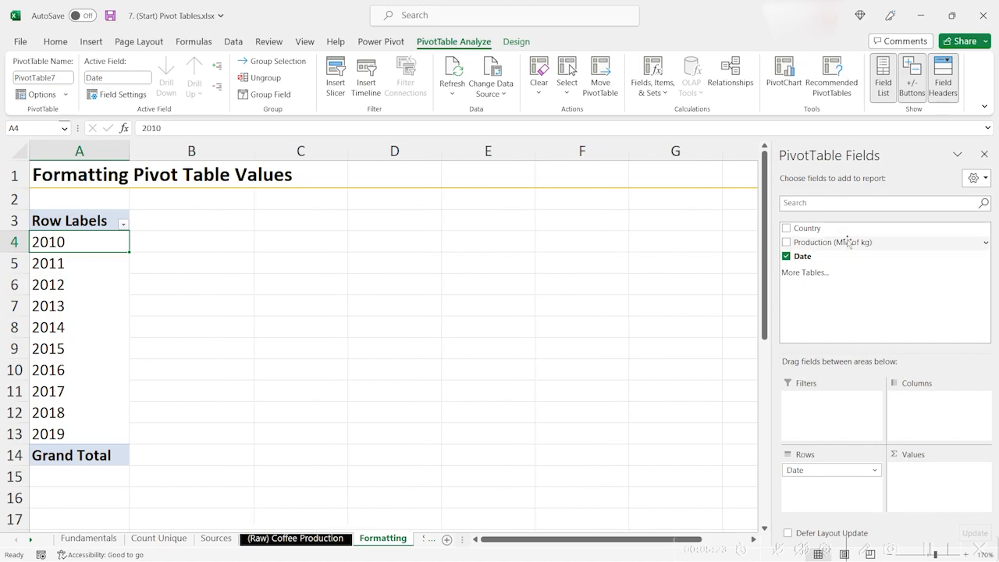
Step: Add the Production (MM of kg) field to the PivotTable values and inspect its heading and first value
{"action": "left_click_drag", "start_coordinate": [848, 240], "coordinate": [966, 497]}
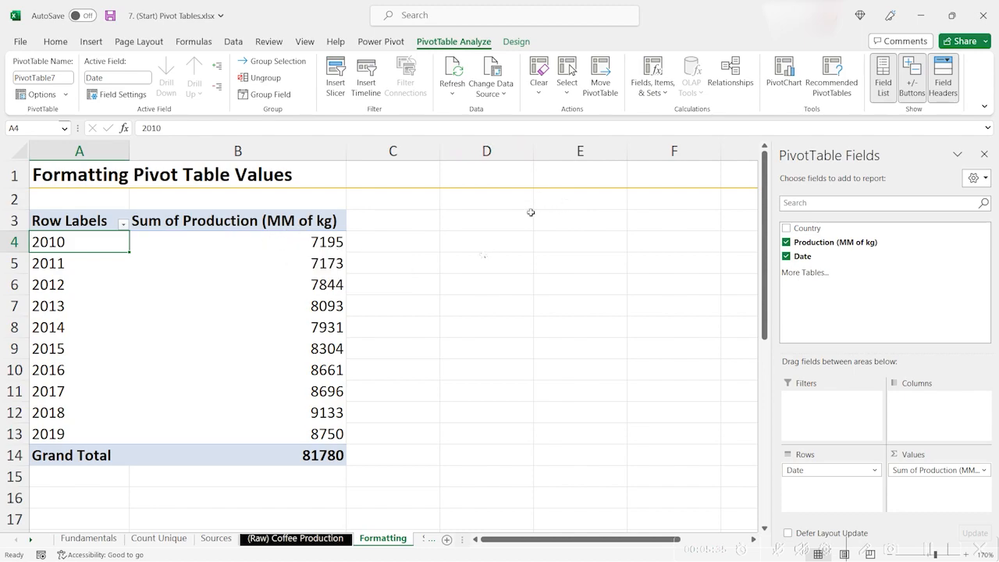
{"action": "left_click", "coordinate": [302, 220]}
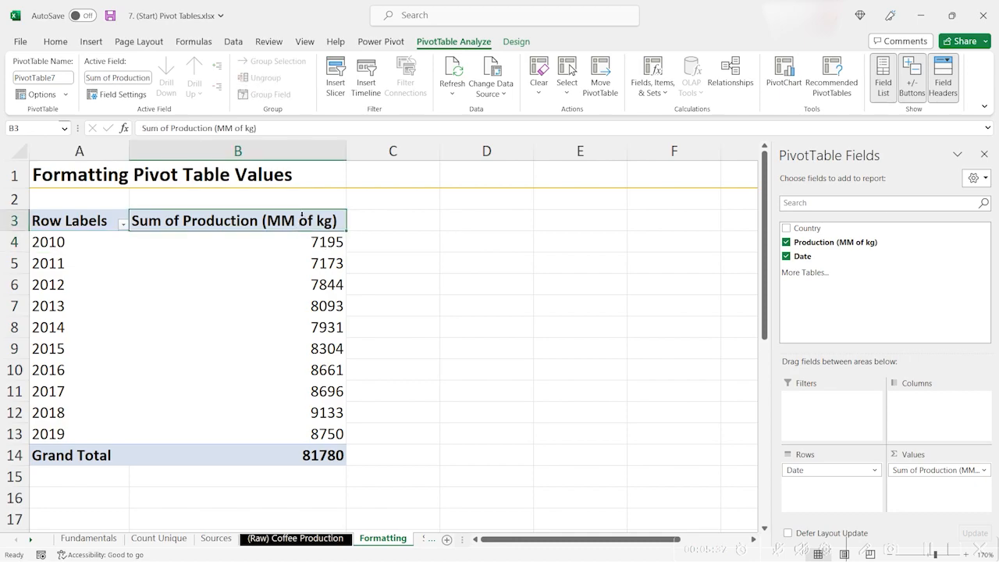
{"action": "key", "text": "Down"}
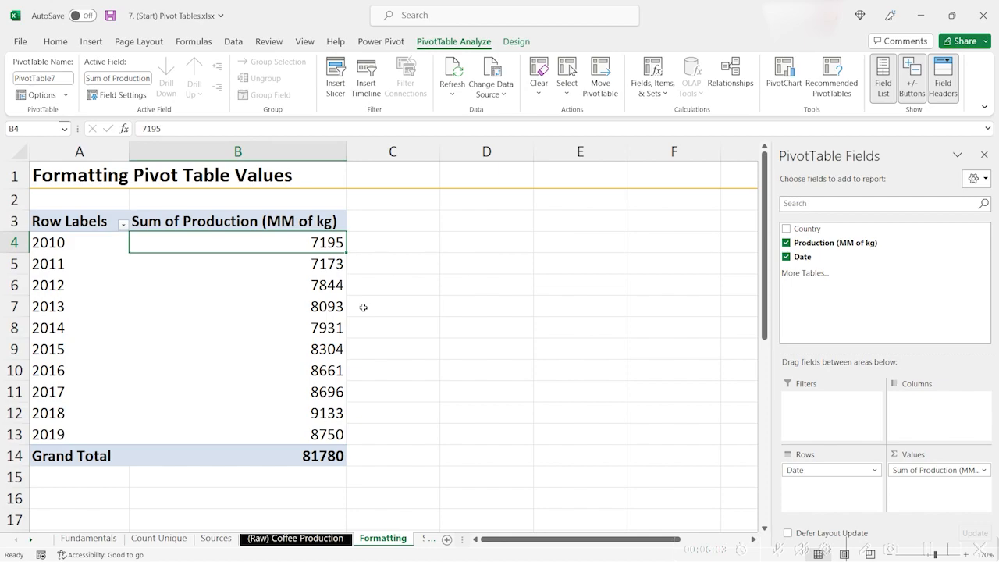
Step: Set the number format of Sum of Production (MM of kg) to Number with 0 decimal places and a 1000 separator
{"action": "right_click", "coordinate": [252, 226]}
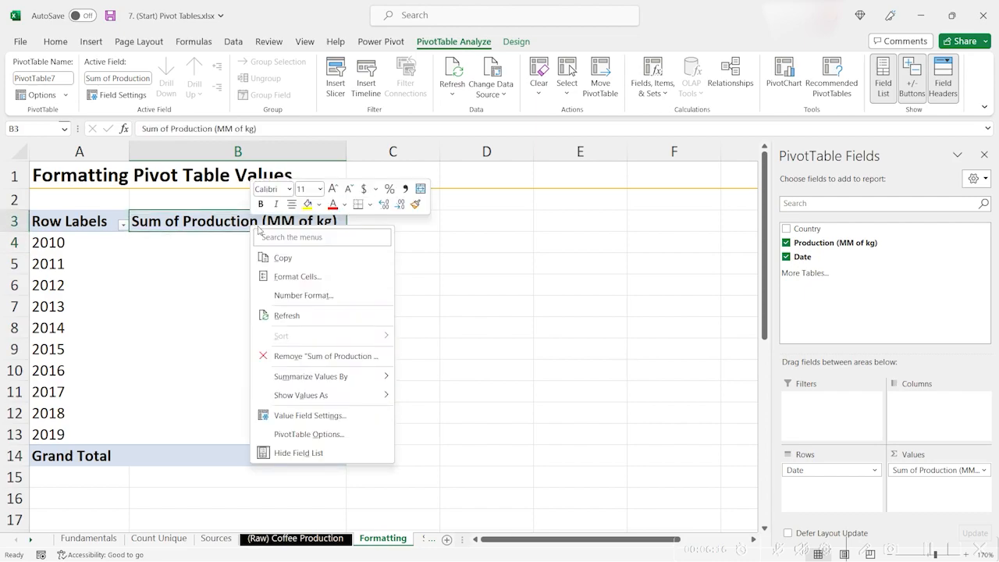
{"action": "left_click", "coordinate": [344, 304]}
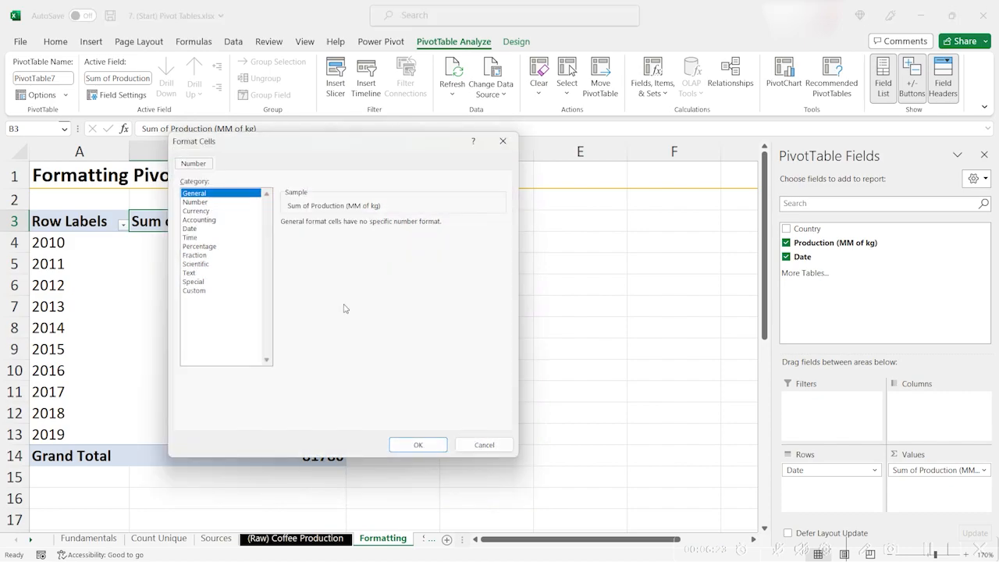
{"action": "left_click", "coordinate": [242, 202]}
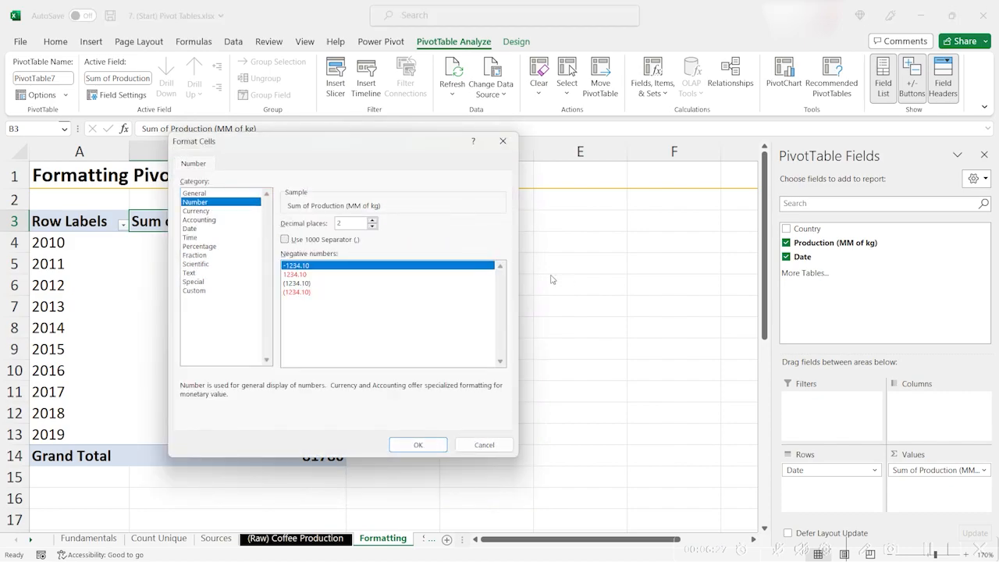
{"action": "left_click", "coordinate": [372, 226]}
{"action": "left_click", "coordinate": [372, 227]}
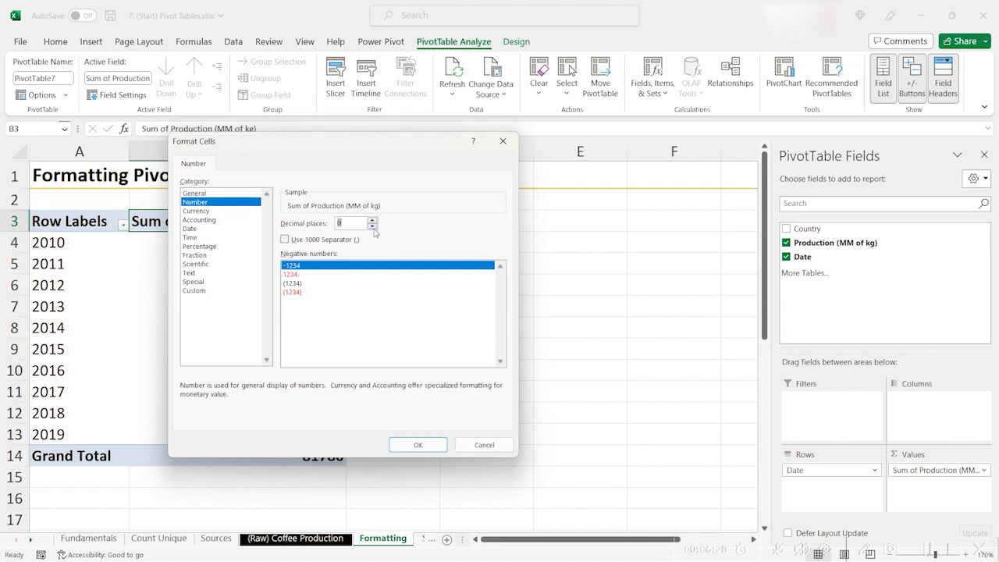
{"action": "left_click", "coordinate": [285, 240]}
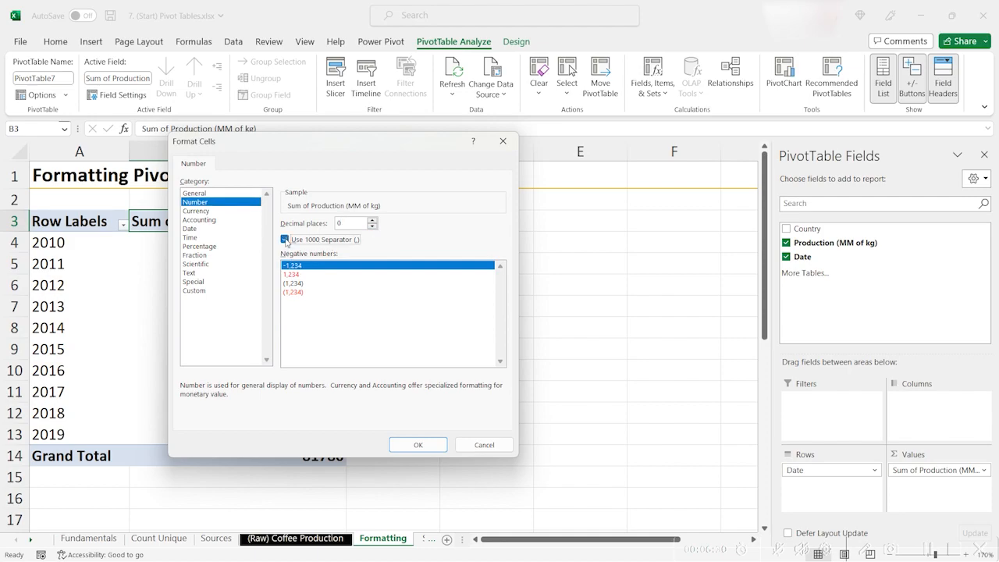
{"action": "left_click", "coordinate": [418, 444]}
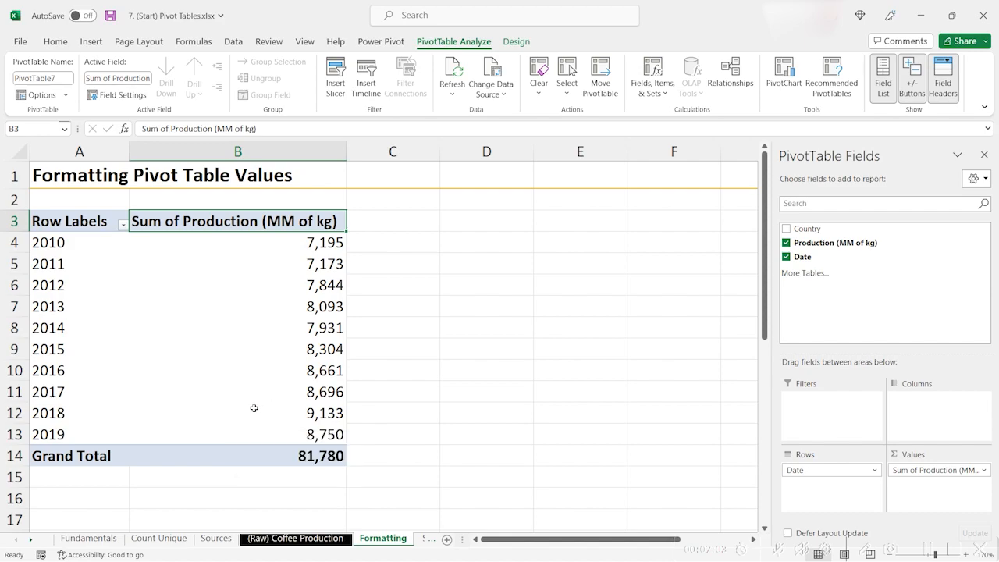
Step: Apply the green-yellow-red color scale to the Sum of Production cells B3:B13, leaving out the Grand Total
{"action": "left_click", "coordinate": [239, 434], "text": "shift"}
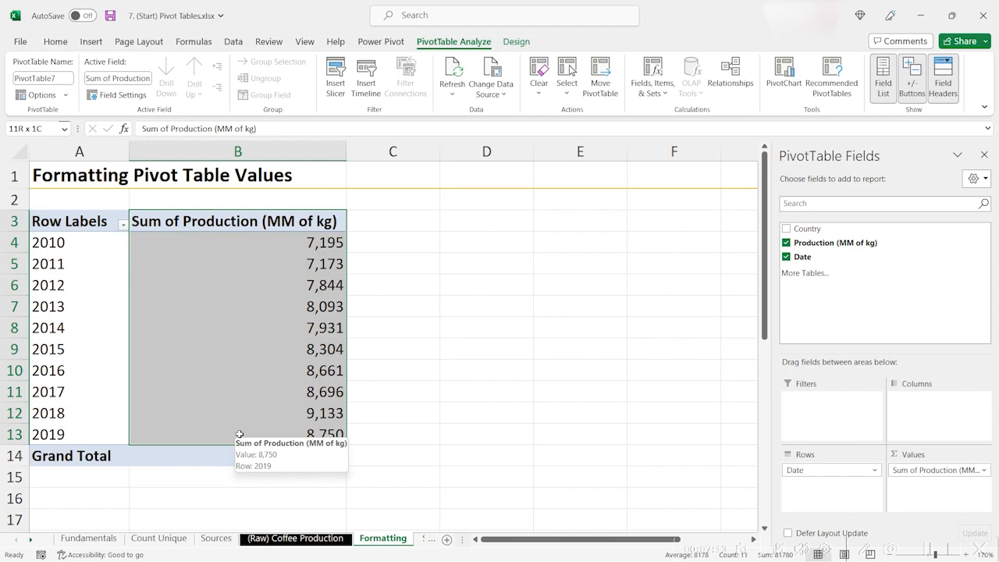
{"action": "left_click", "coordinate": [55, 41]}
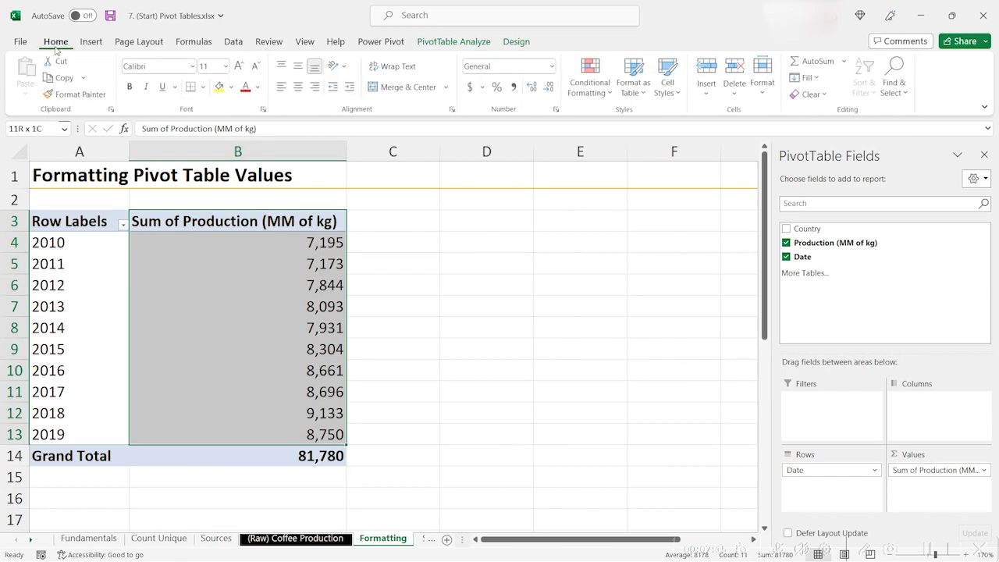
{"action": "left_click", "coordinate": [593, 88]}
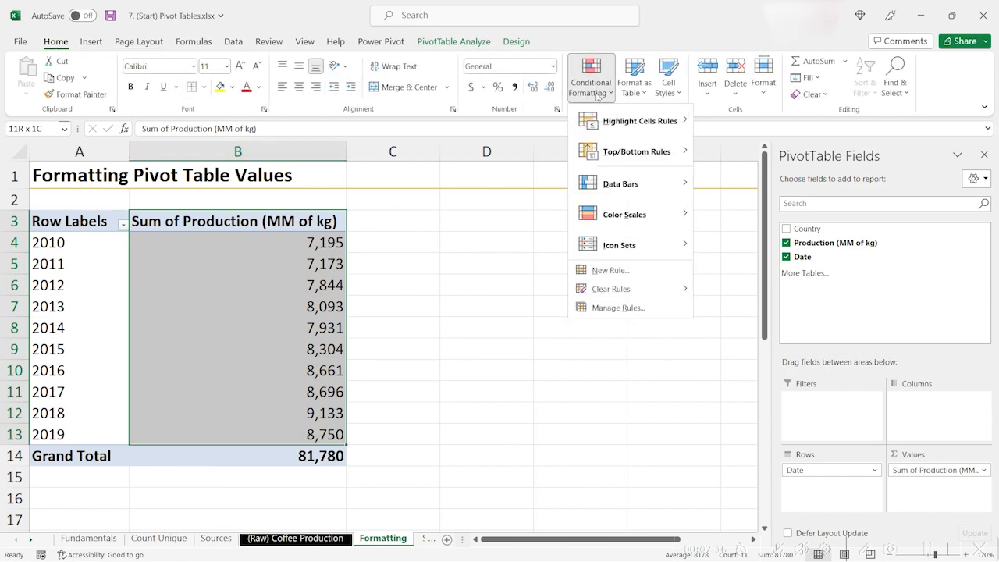
{"action": "mouse_move", "coordinate": [662, 221]}
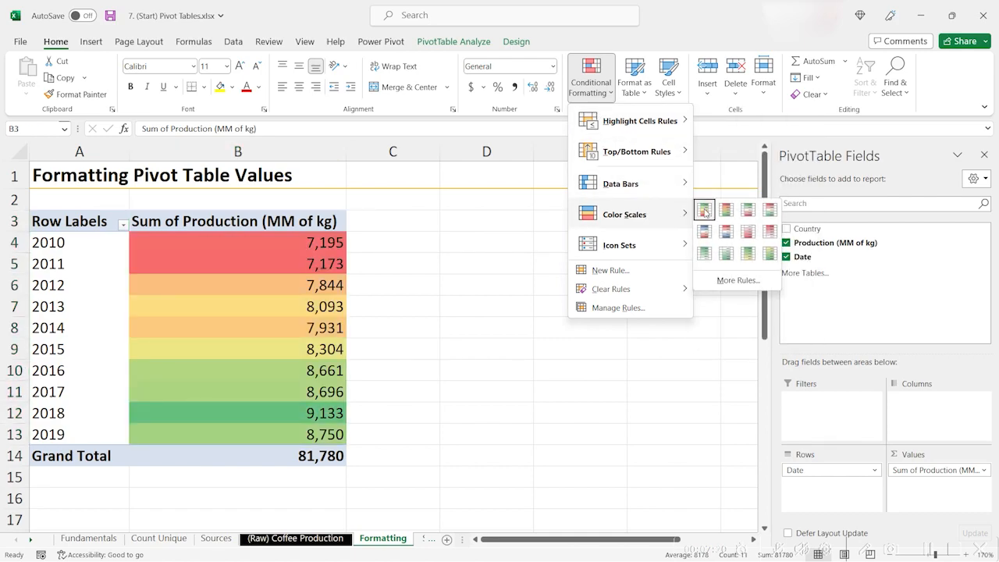
{"action": "left_click", "coordinate": [704, 211]}
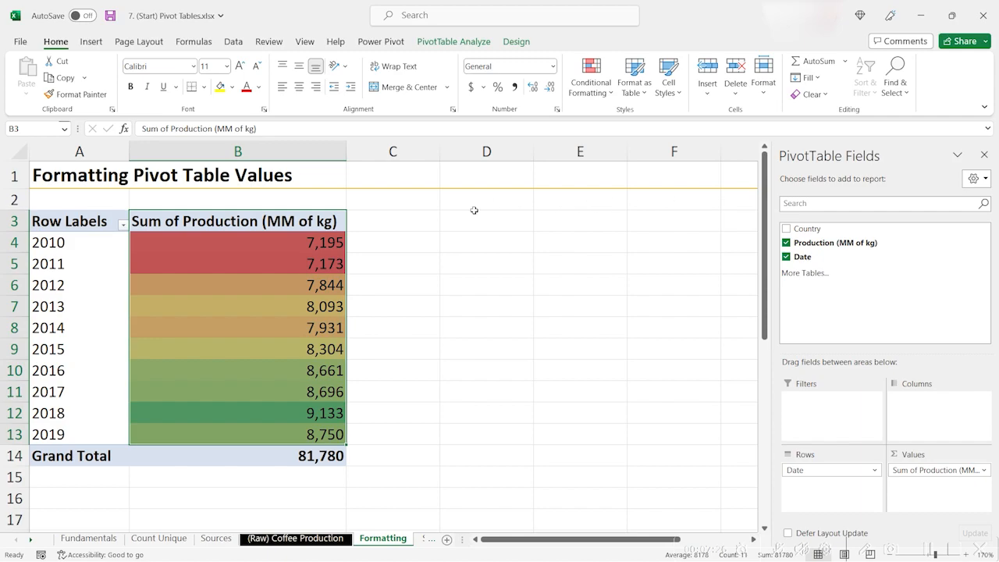